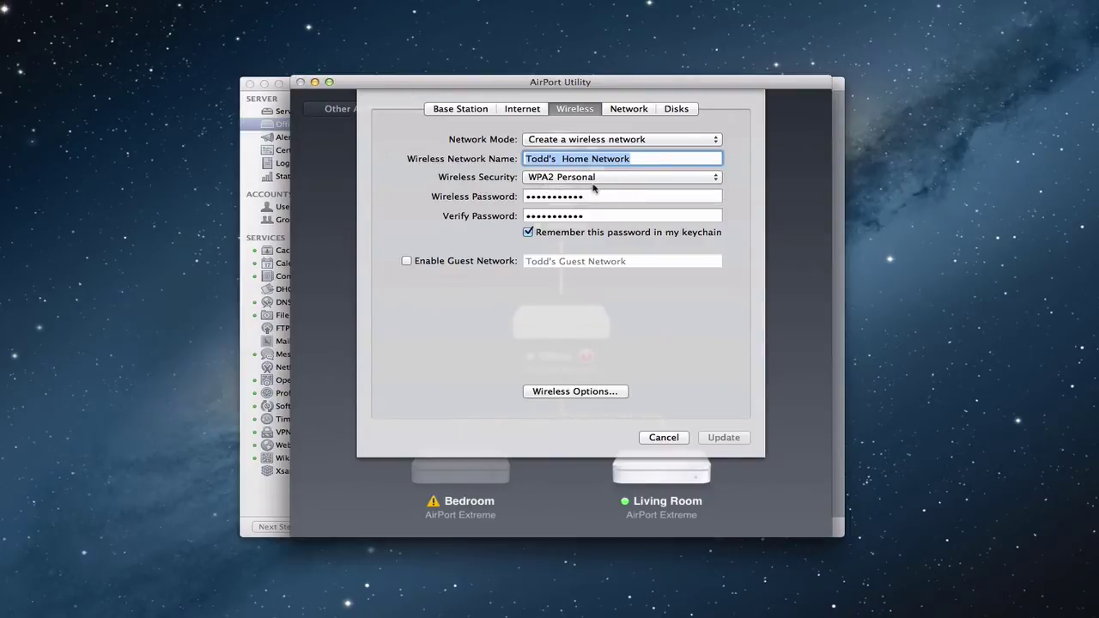
Try WPA2 Enterprise wireless security in AirPort Utility, then dismiss the RADIUS sheet
click(713, 183)
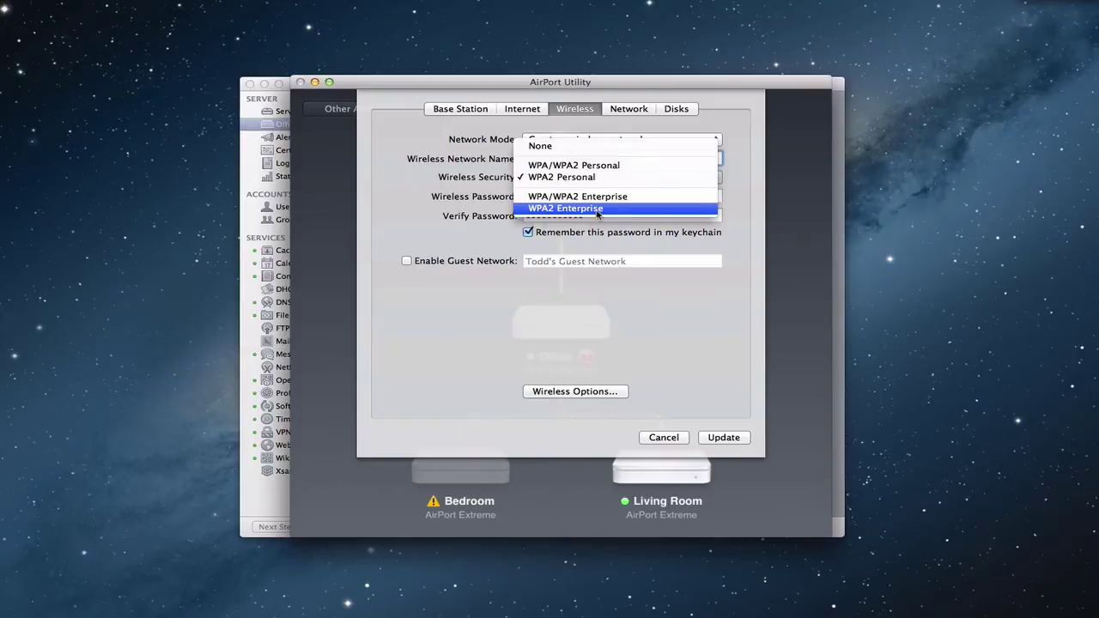
click(597, 210)
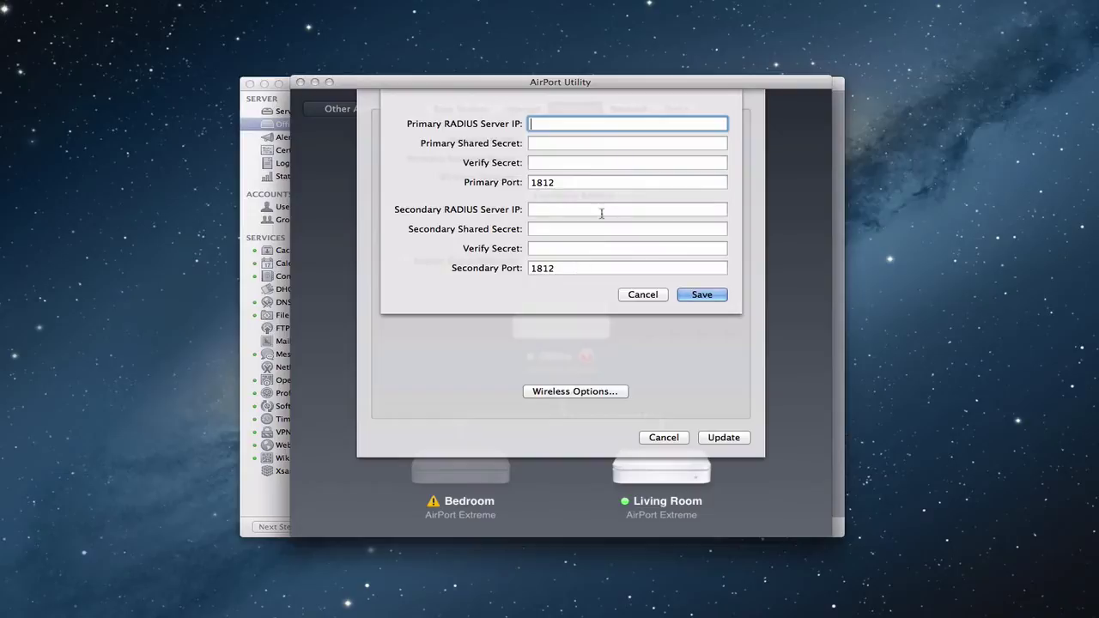
click(642, 296)
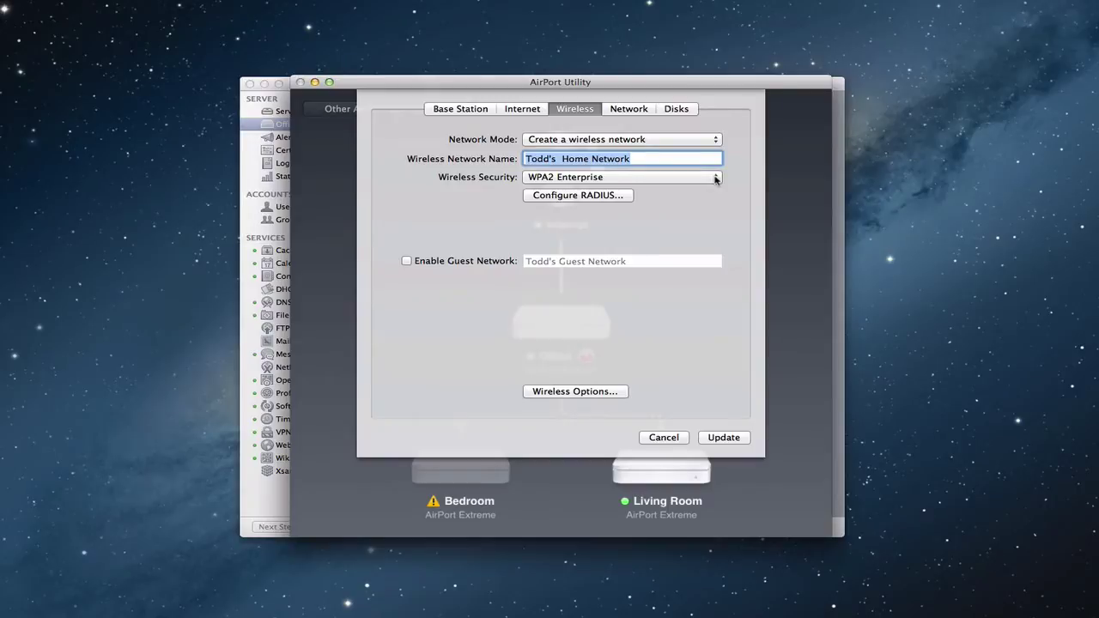
Revert security to WPA/WPA2 Personal, discard changes without updating, and minimize AirPort Utility
click(715, 177)
click(678, 135)
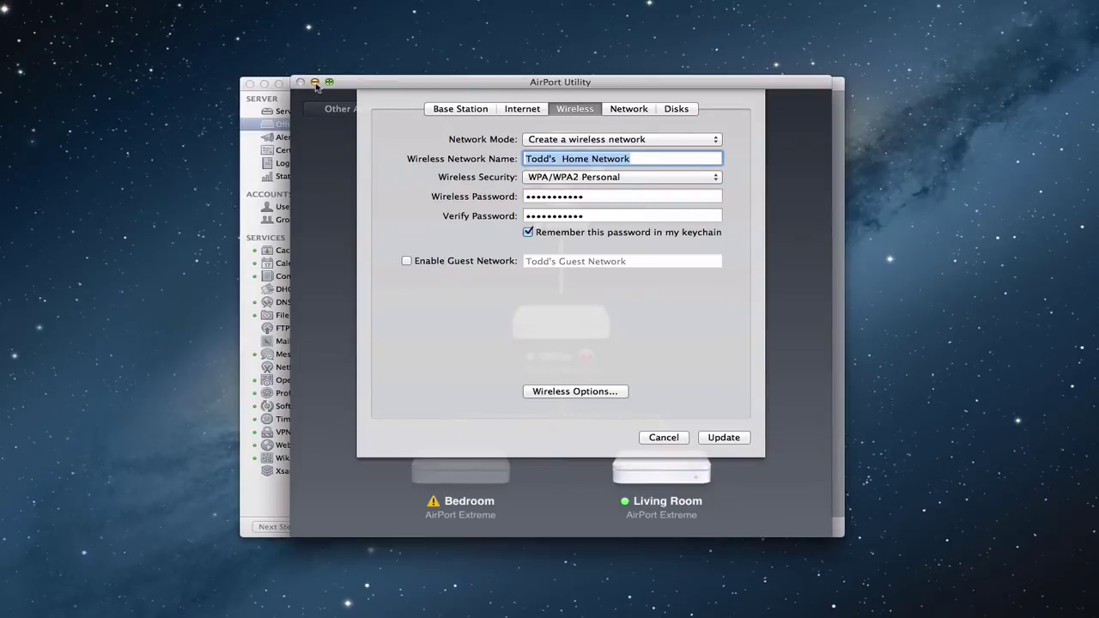
click(658, 440)
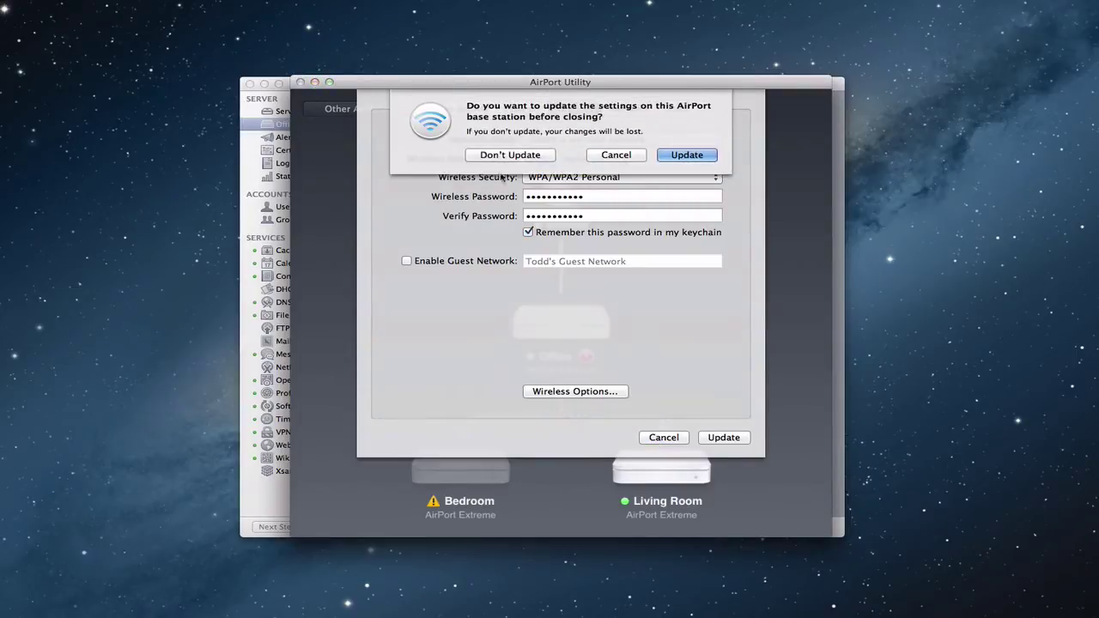
click(494, 152)
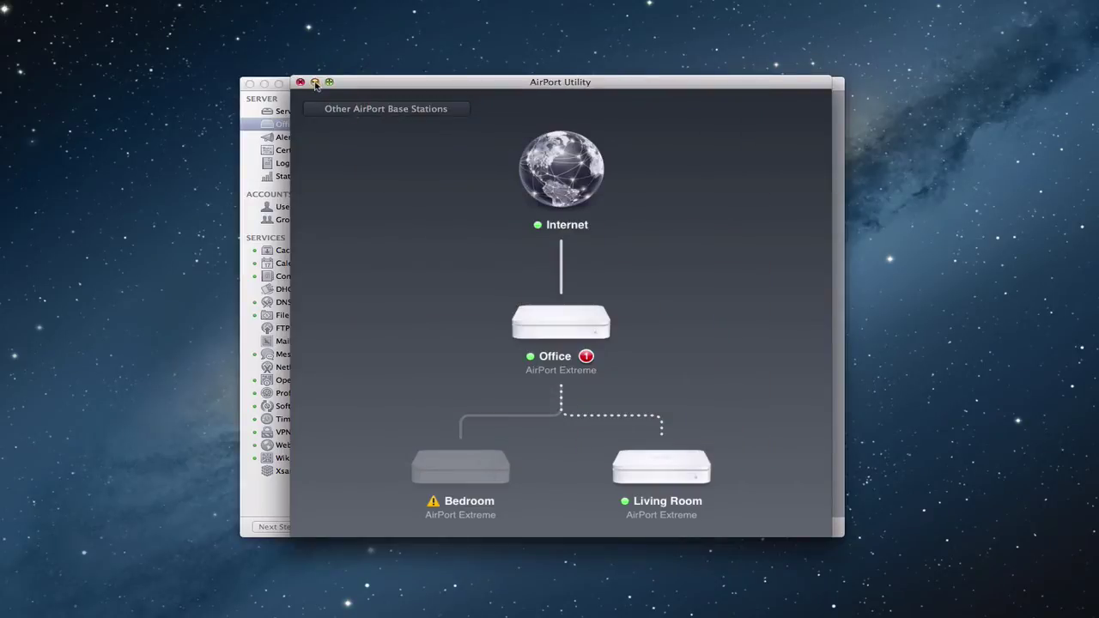
click(315, 83)
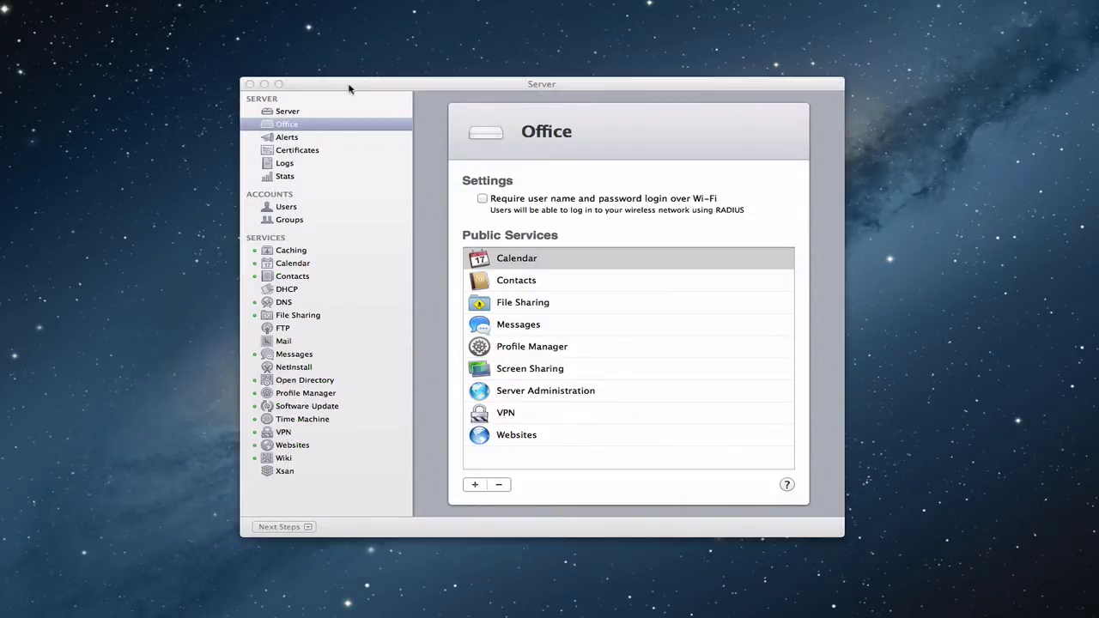
In the Server app's Office page, require user name and password login over Wi-Fi
click(351, 87)
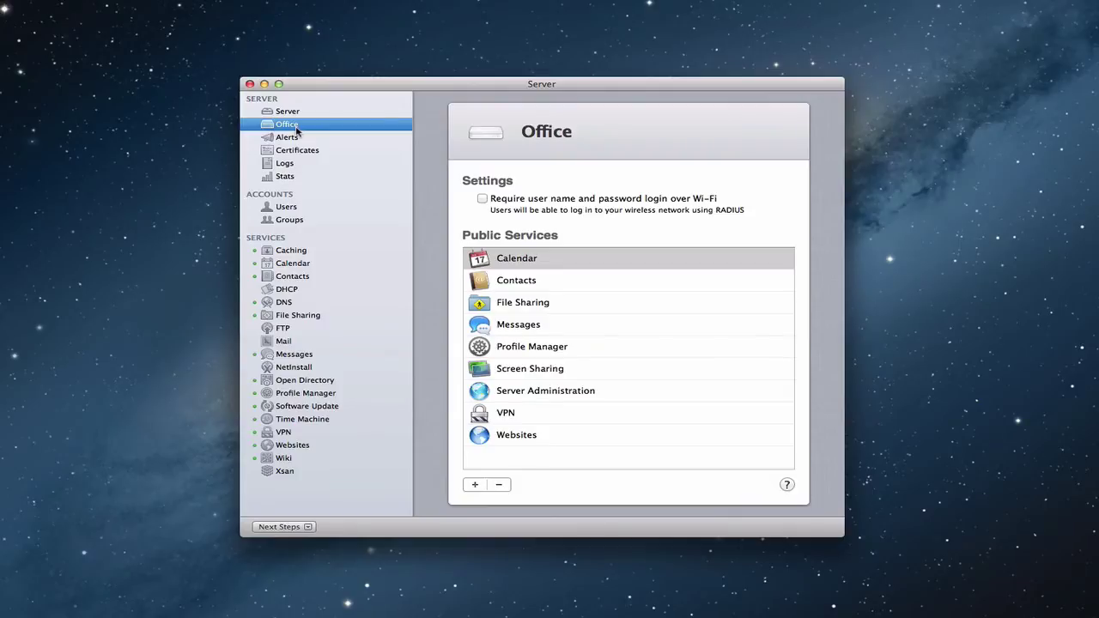
click(482, 199)
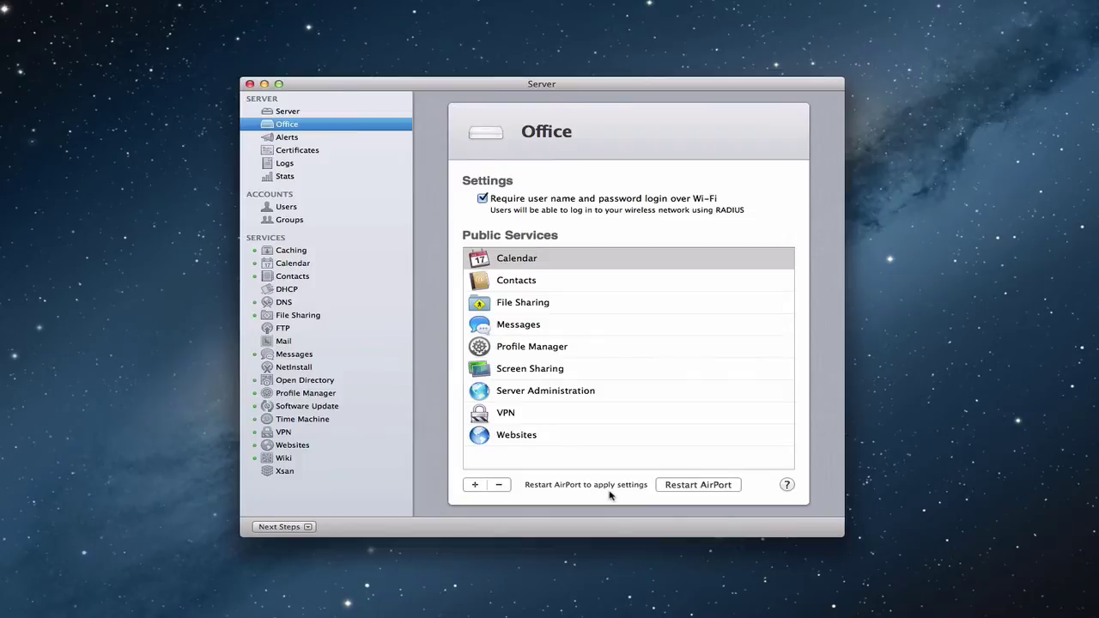
Restart the Office AirPort to apply the new Wi-Fi login setting
click(688, 486)
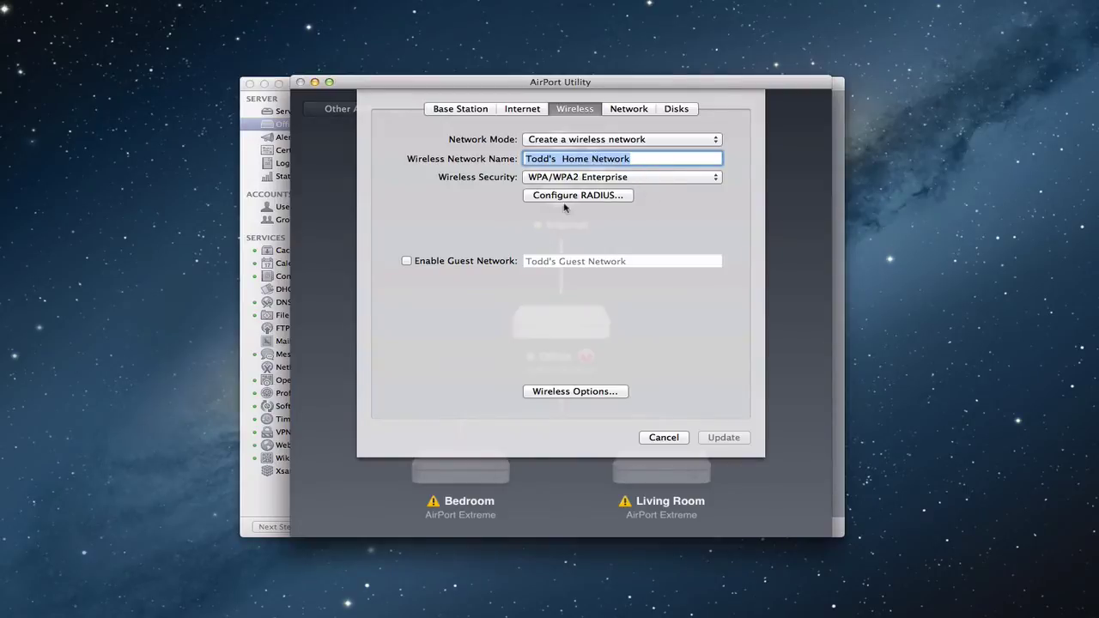
Confirm the primary RADIUS server is 10.0.1.3 port 1812, close unchanged, and minimize AirPort Utility
click(593, 196)
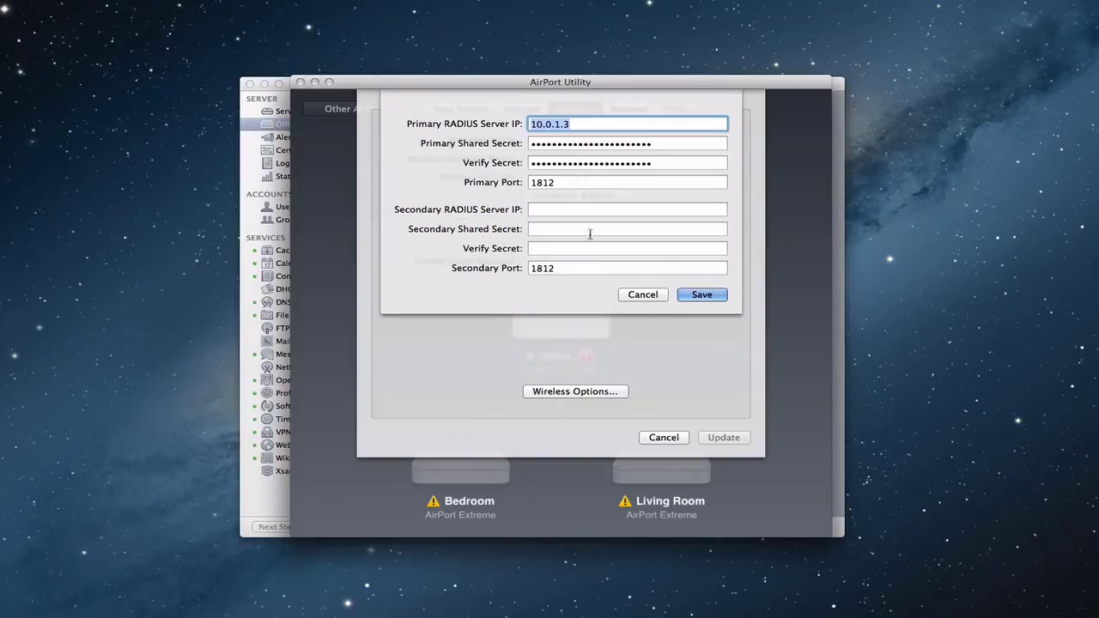
click(642, 294)
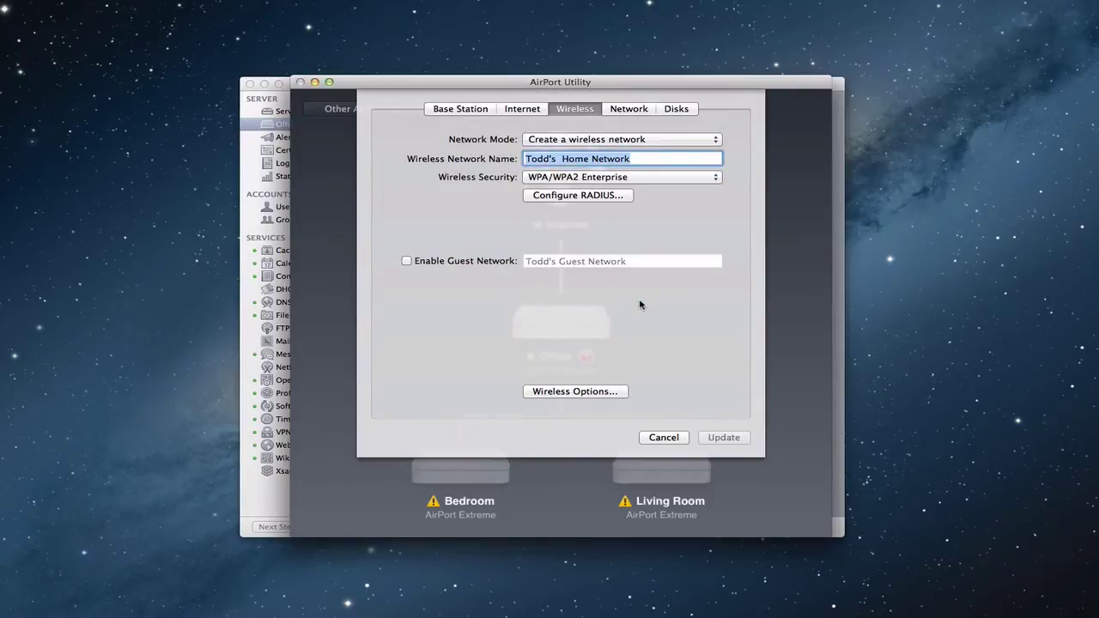
click(660, 439)
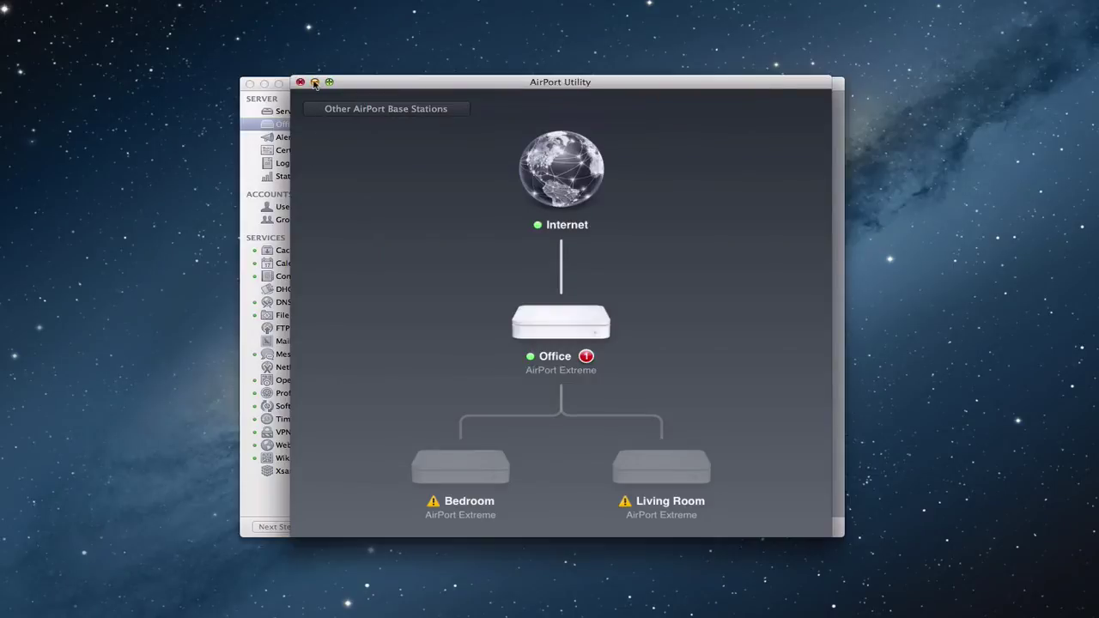
click(315, 82)
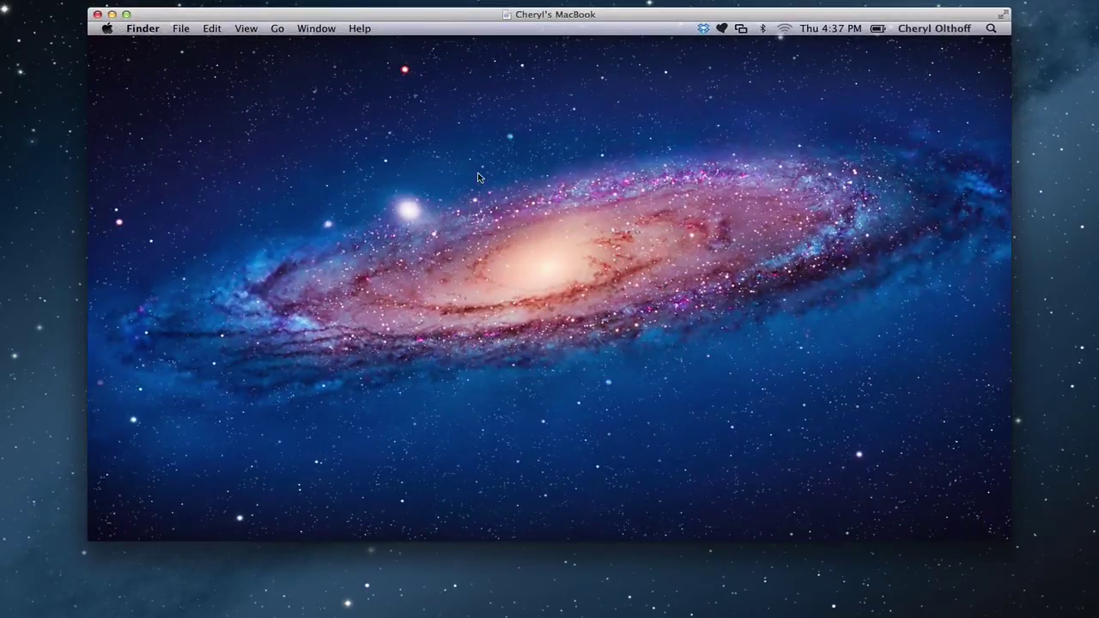
Choose the 5GHz home network from the Wi-Fi menu bar on the MacBook
click(786, 30)
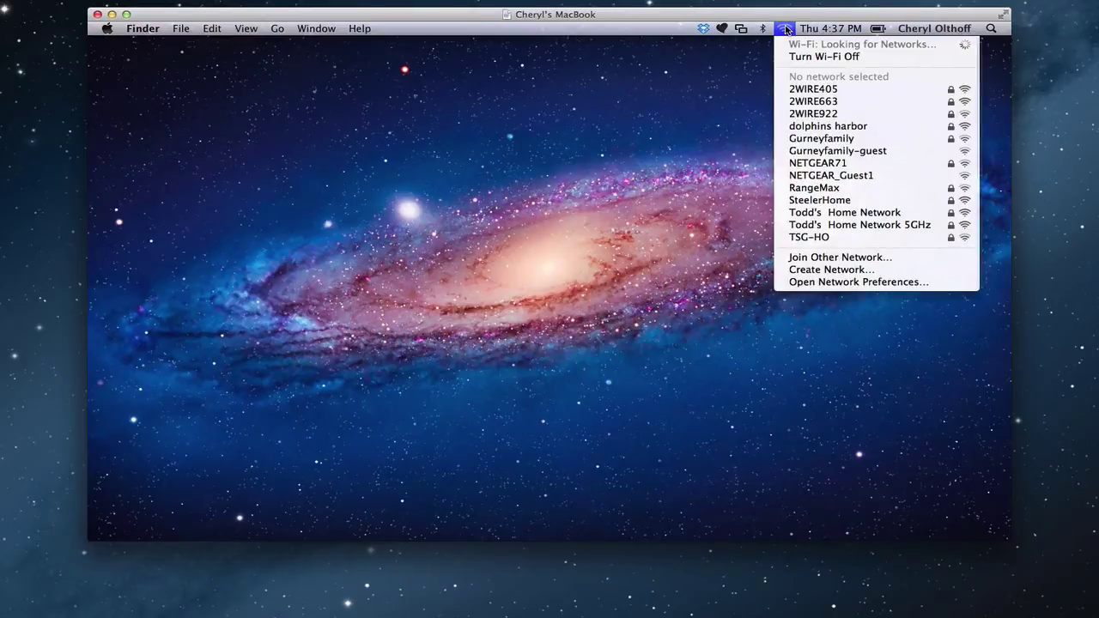
click(831, 29)
mouse_move(786, 28)
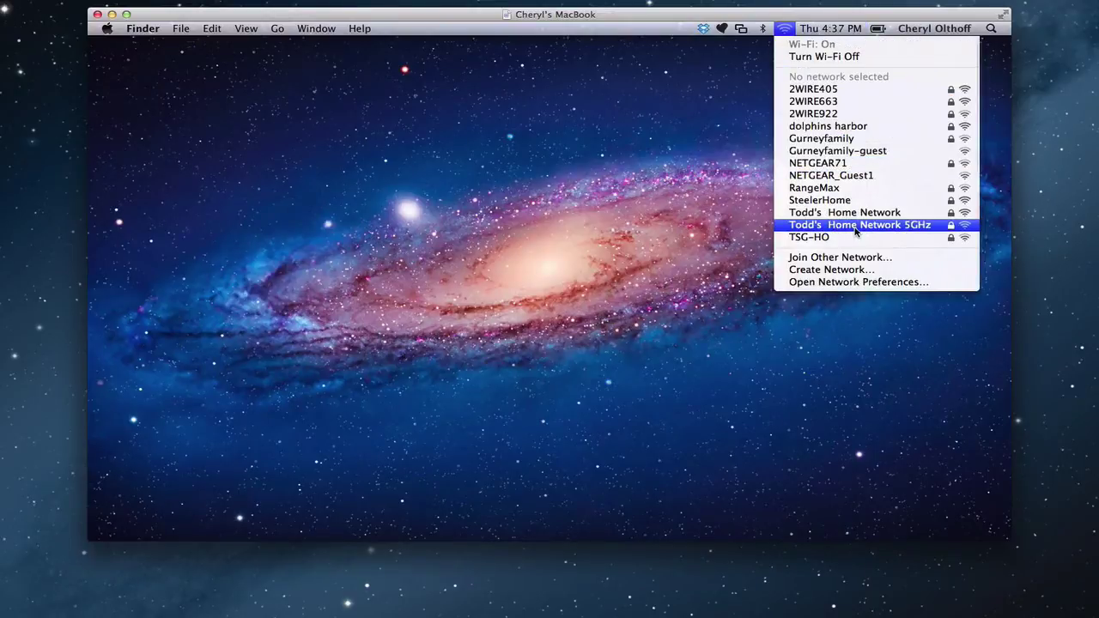
click(891, 223)
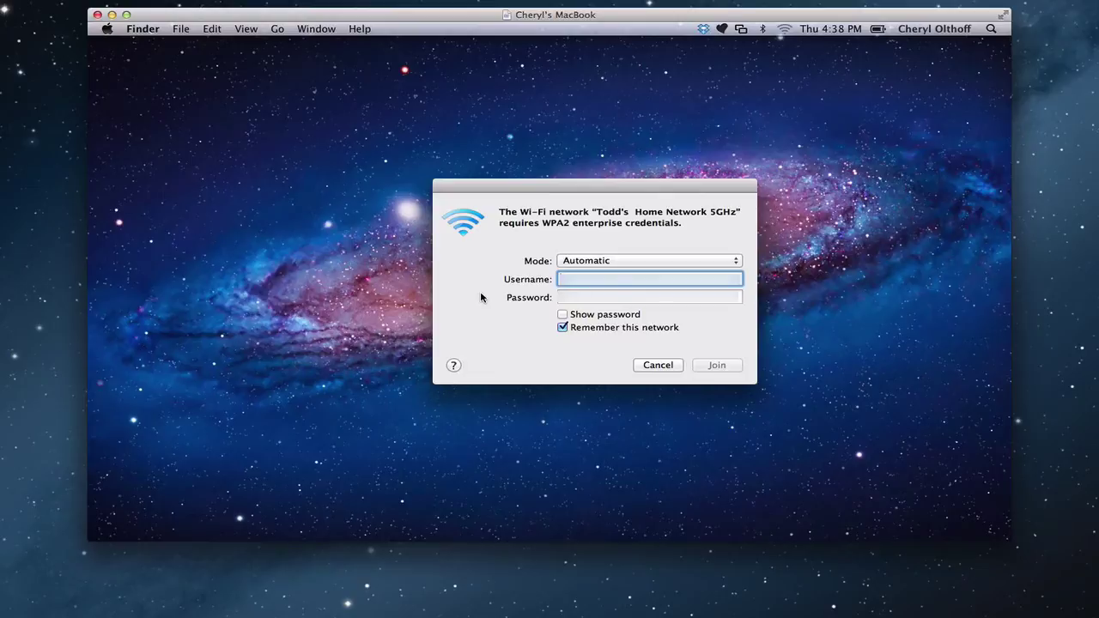
Join the 5GHz network with the user's WPA2 Enterprise username and password
text(cheryl)
key(Tab)
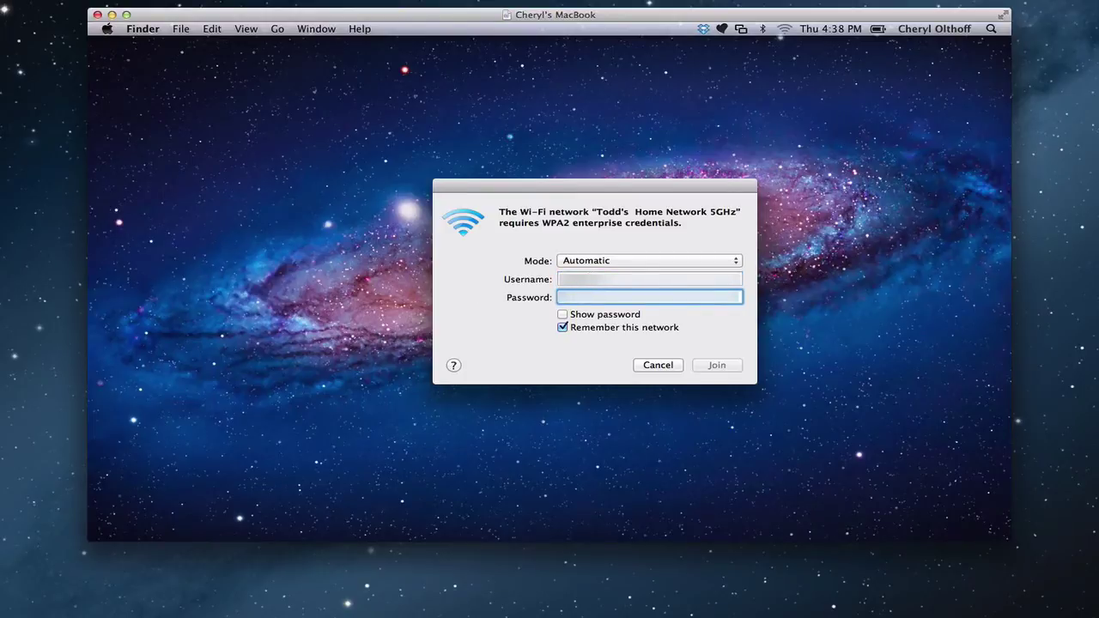
key(shift+Tab)
key(Tab)
text(********)
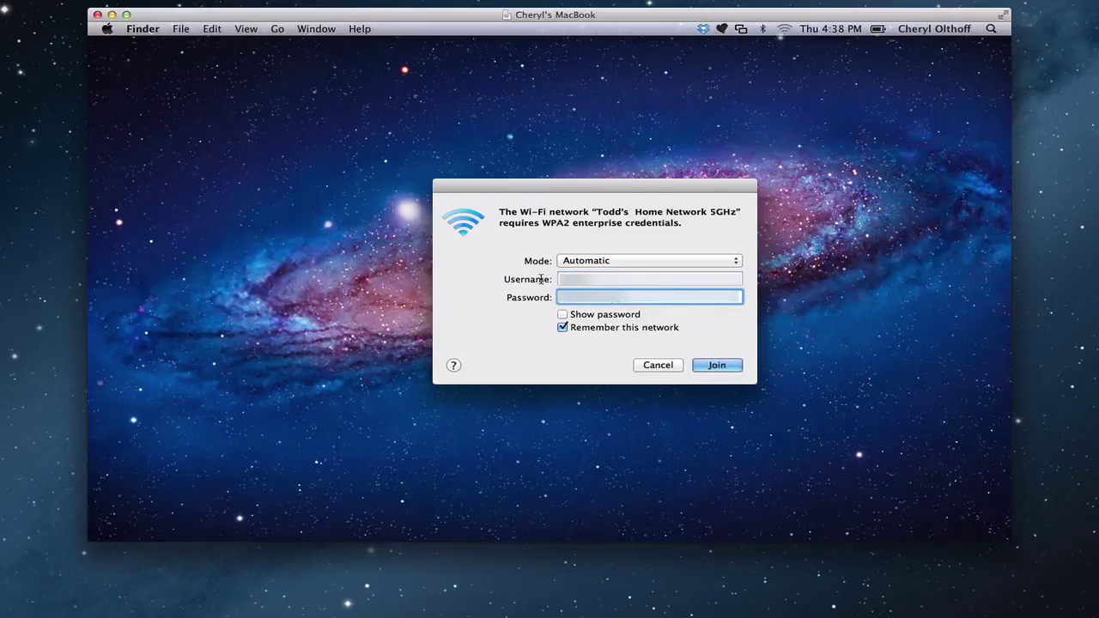
key(Return)
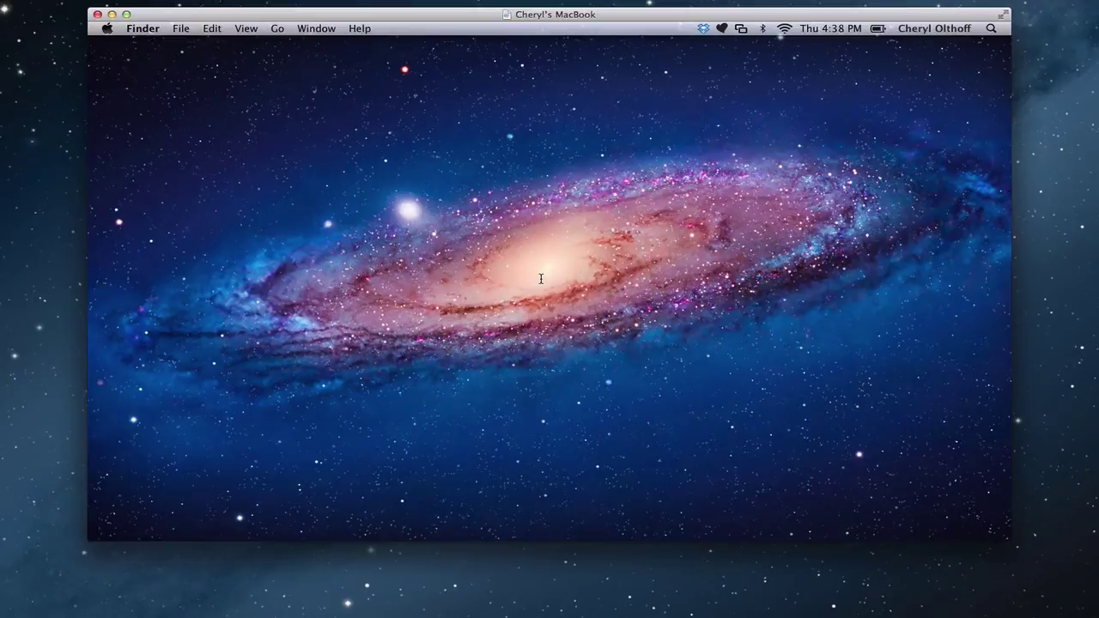
Verify the Wi-Fi connection in the menu bar, then minimize the screen-sharing window
click(785, 30)
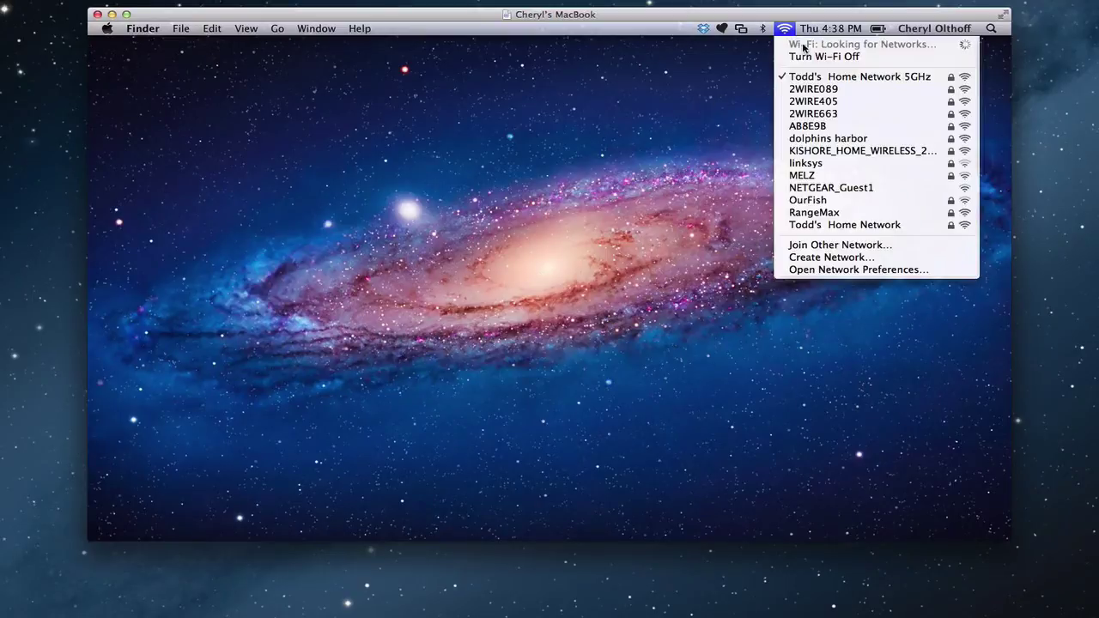
click(785, 30)
click(785, 30)
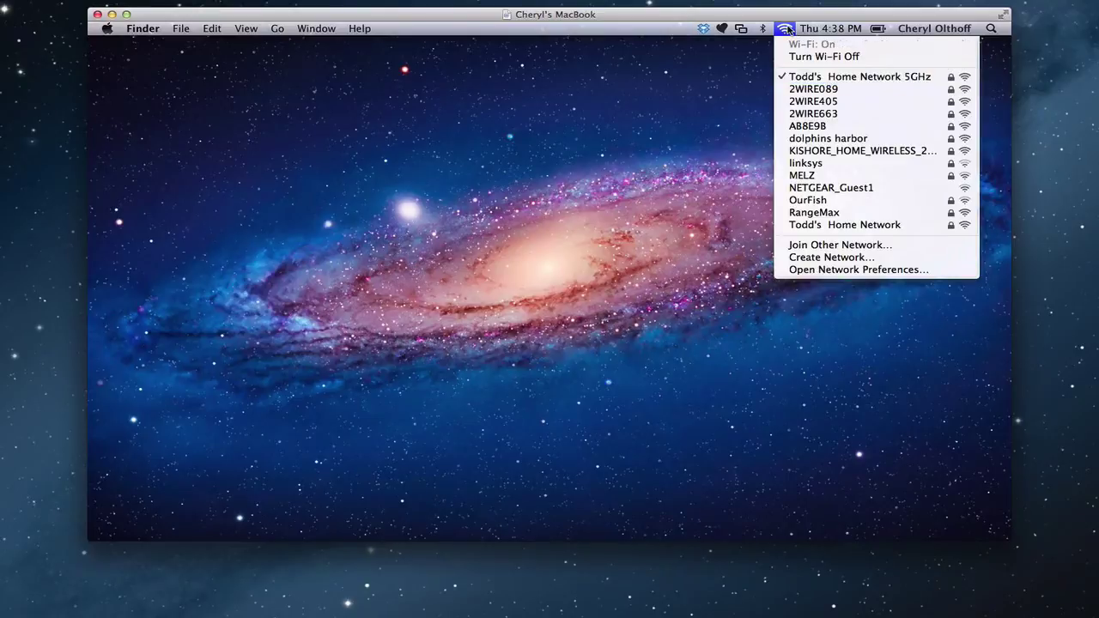
click(700, 139)
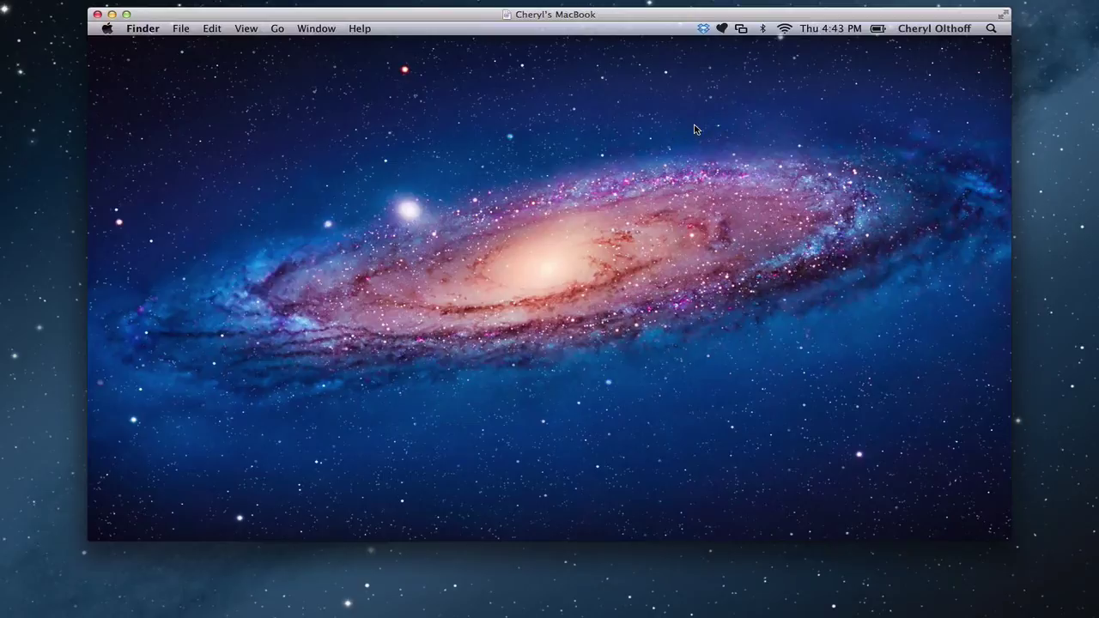
click(112, 15)
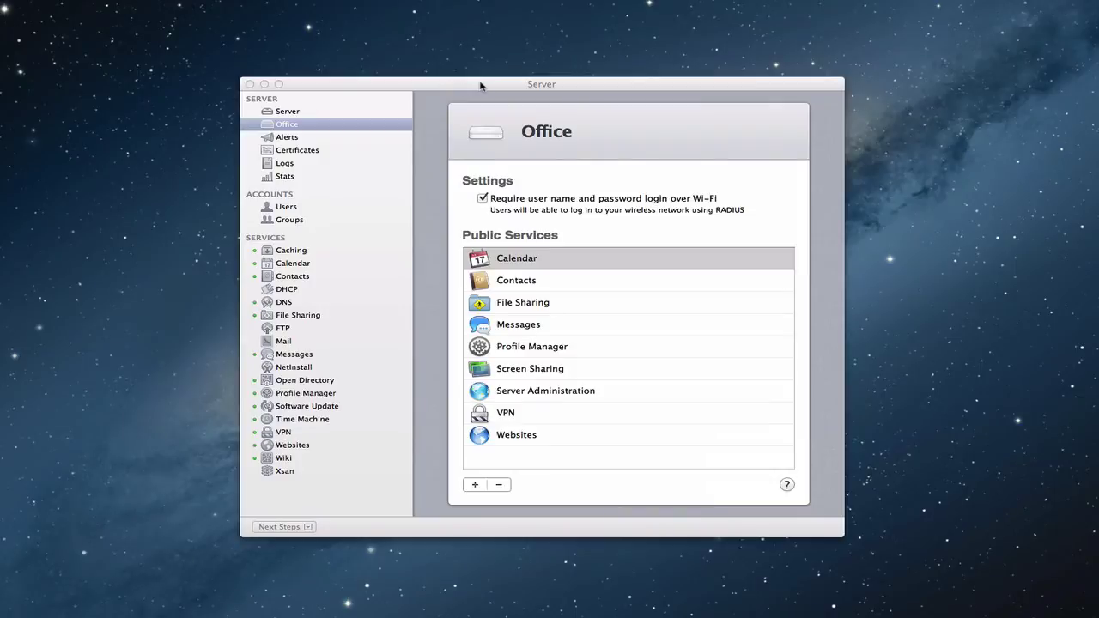
click(483, 86)
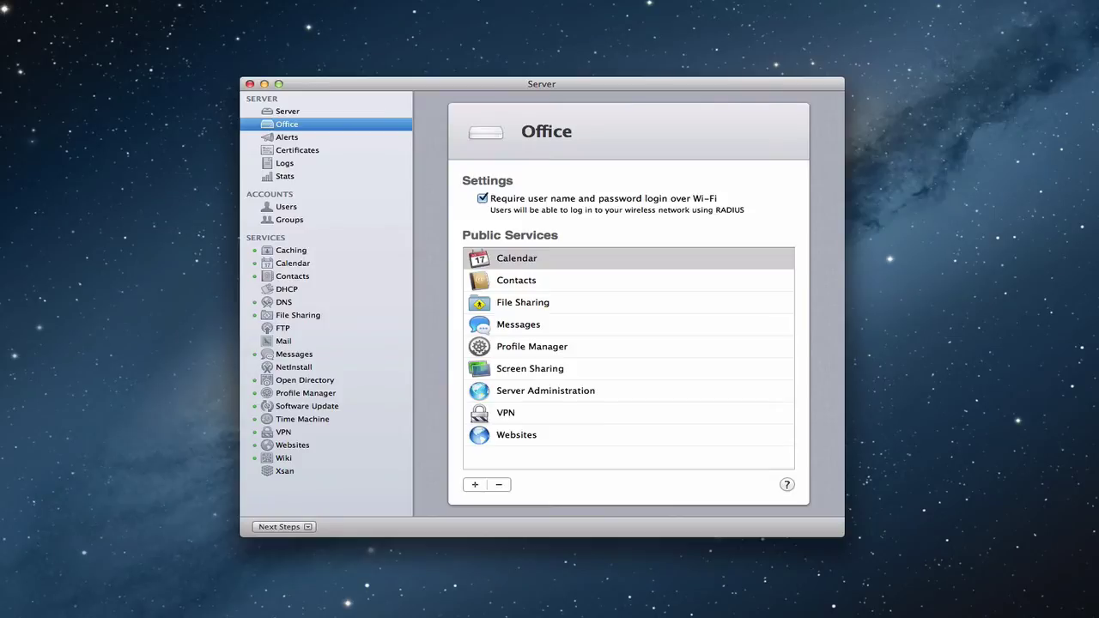
Switch to the Admin Tool Radius App Store page, nudge the window right, and minimize it
key(super+Tab)
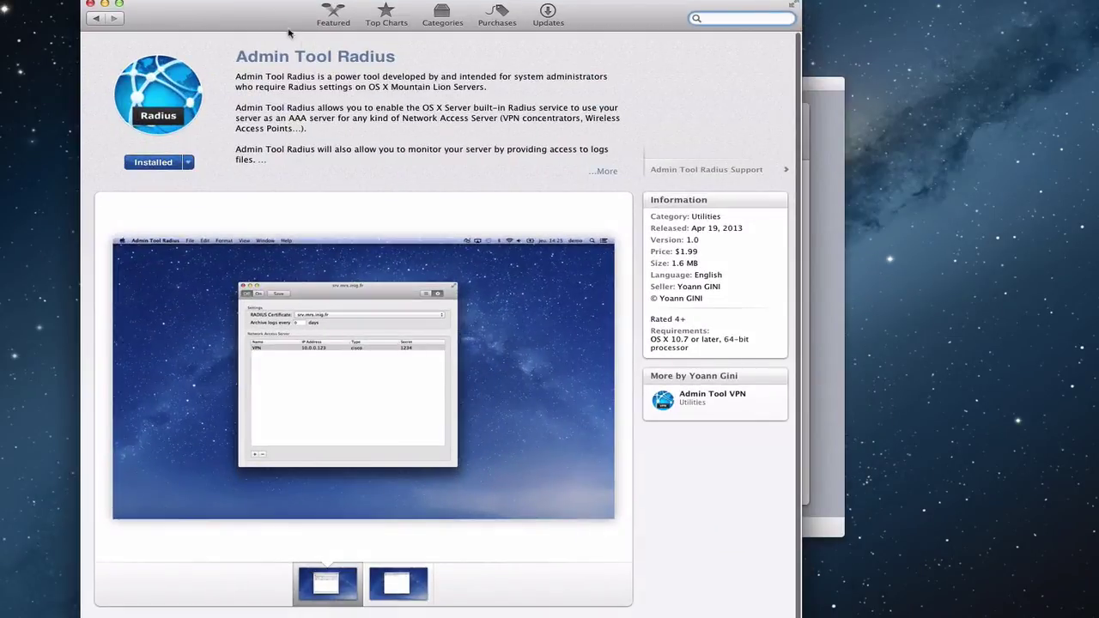
drag(276, 21, 327, 21)
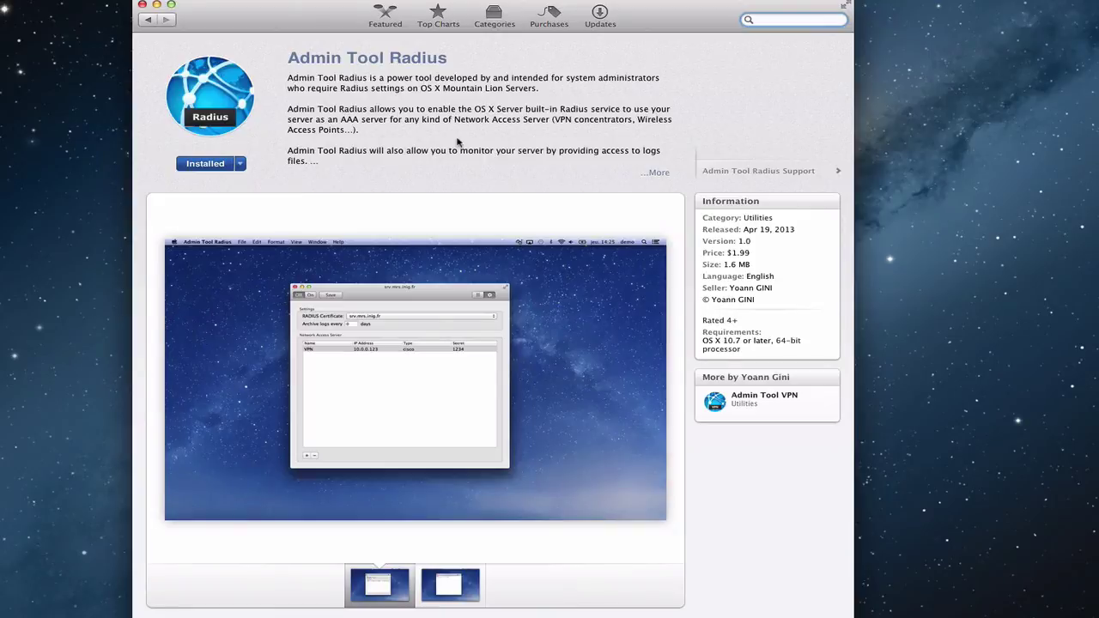
click(156, 4)
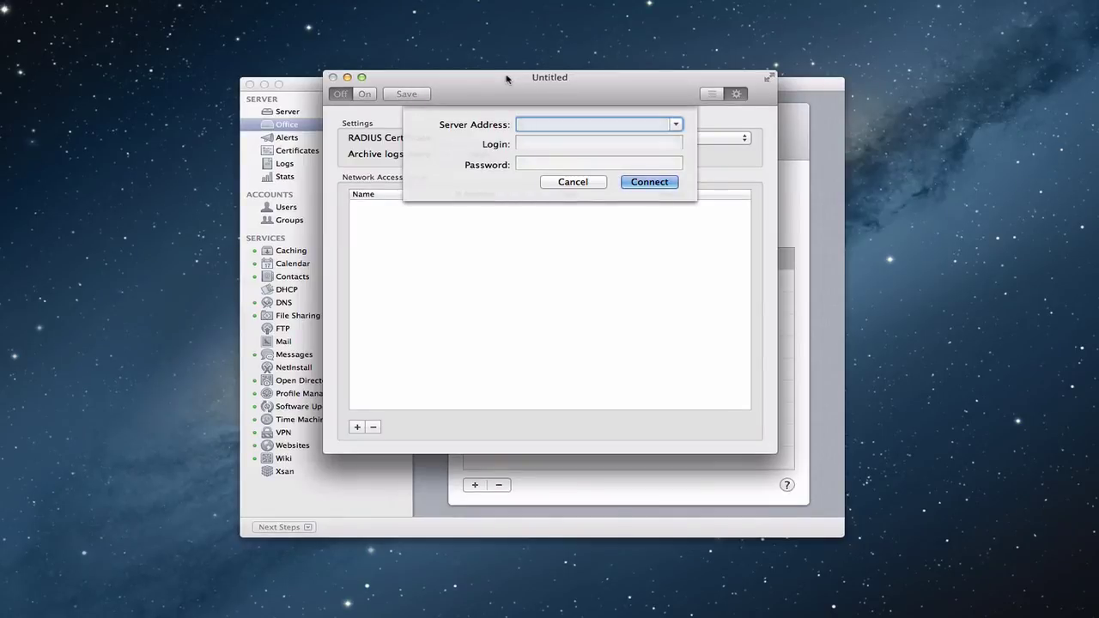
Connect Admin Tool Radius to server.local.com with login admin and its password
text(server.local.com)
key(Tab)
text(admin)
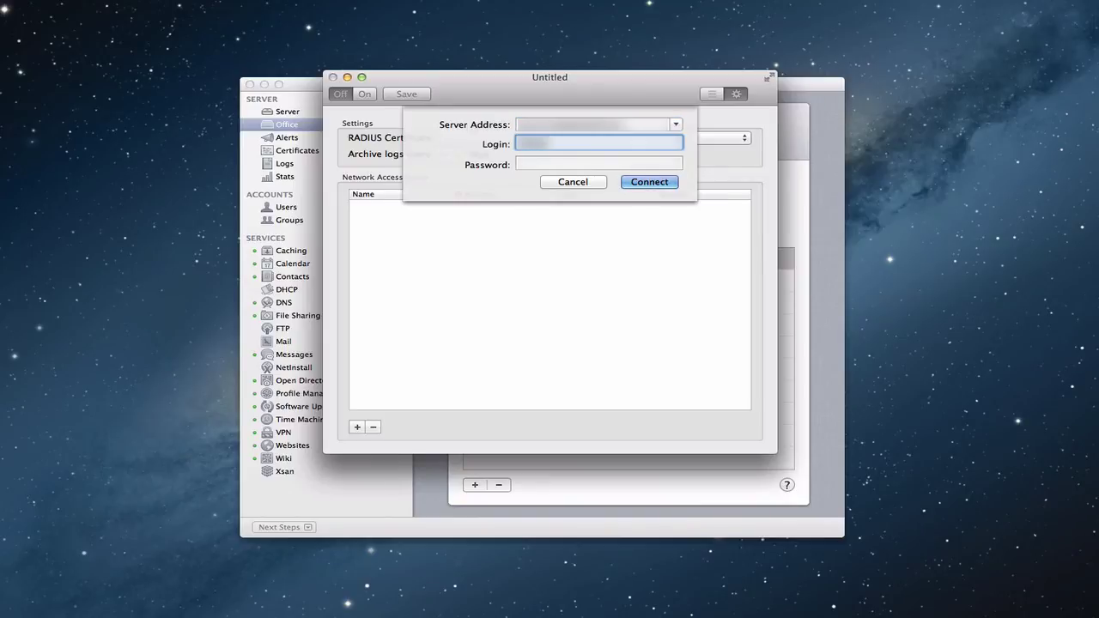
key(Tab)
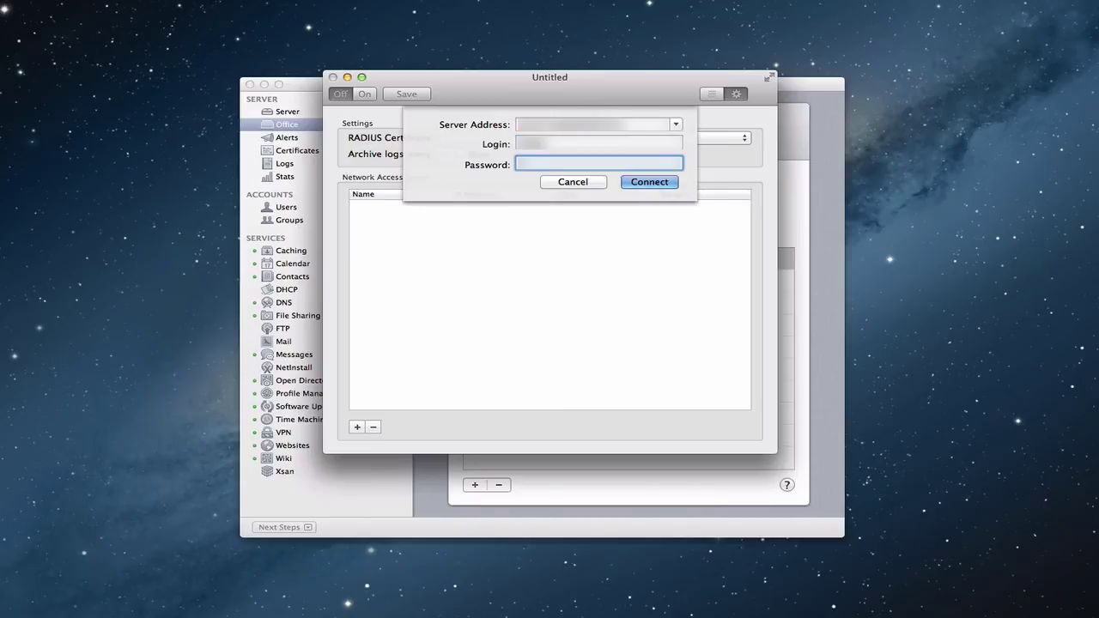
text(*********)
key(Return)
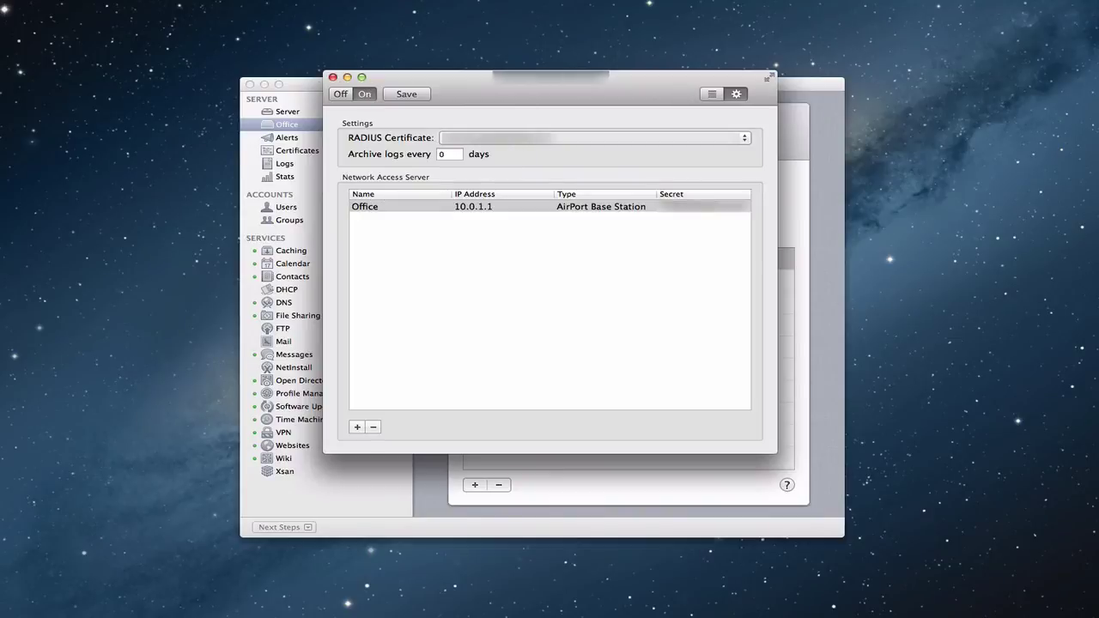
click(401, 212)
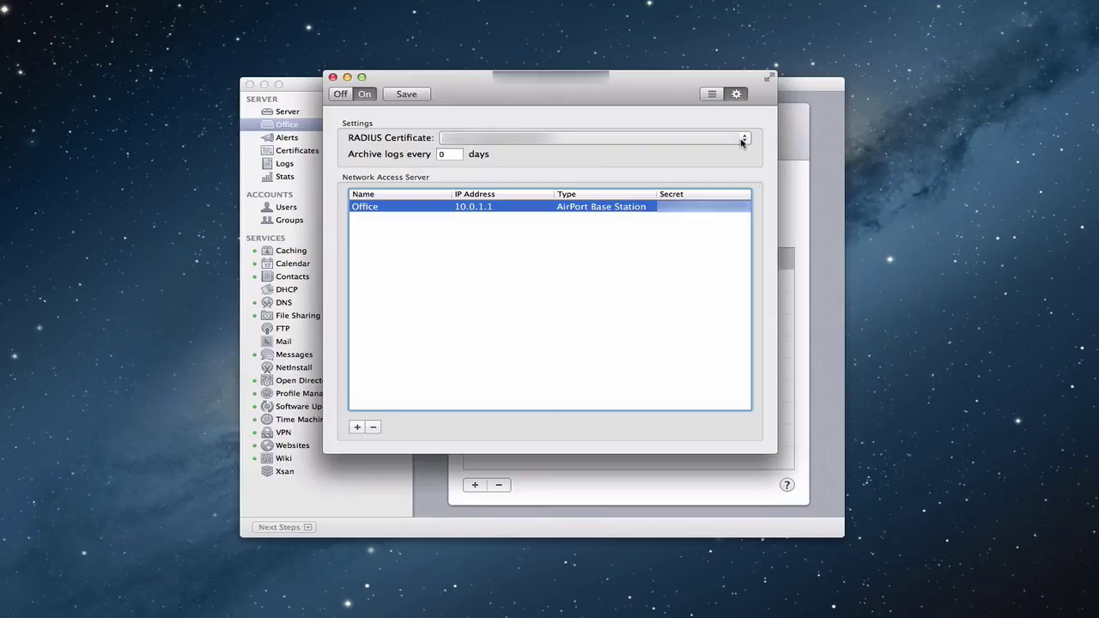
click(742, 143)
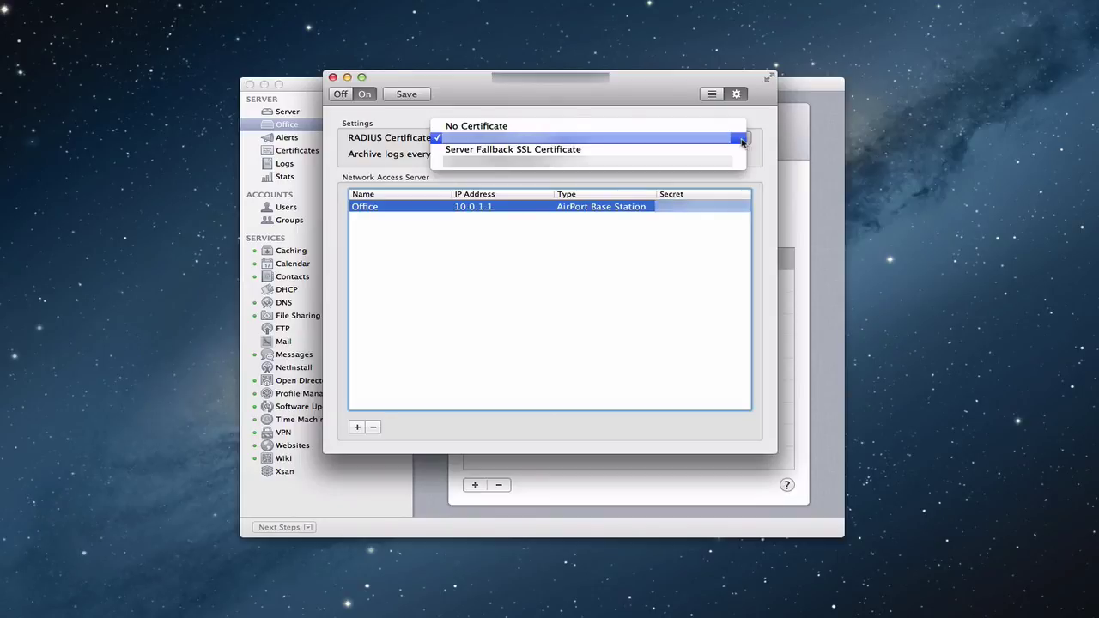
click(762, 143)
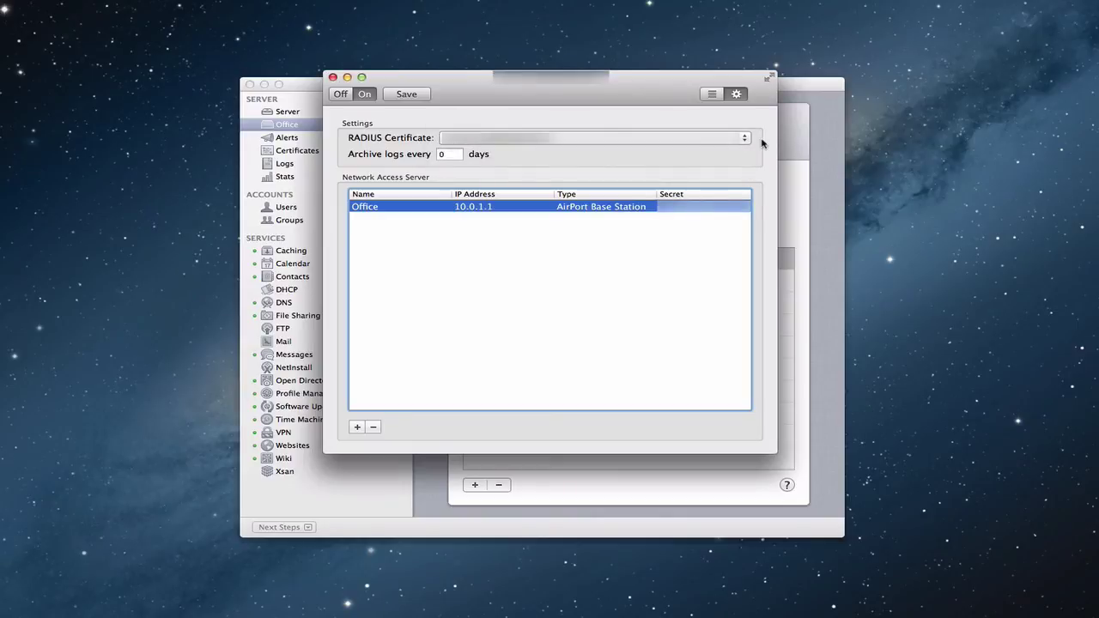
click(711, 94)
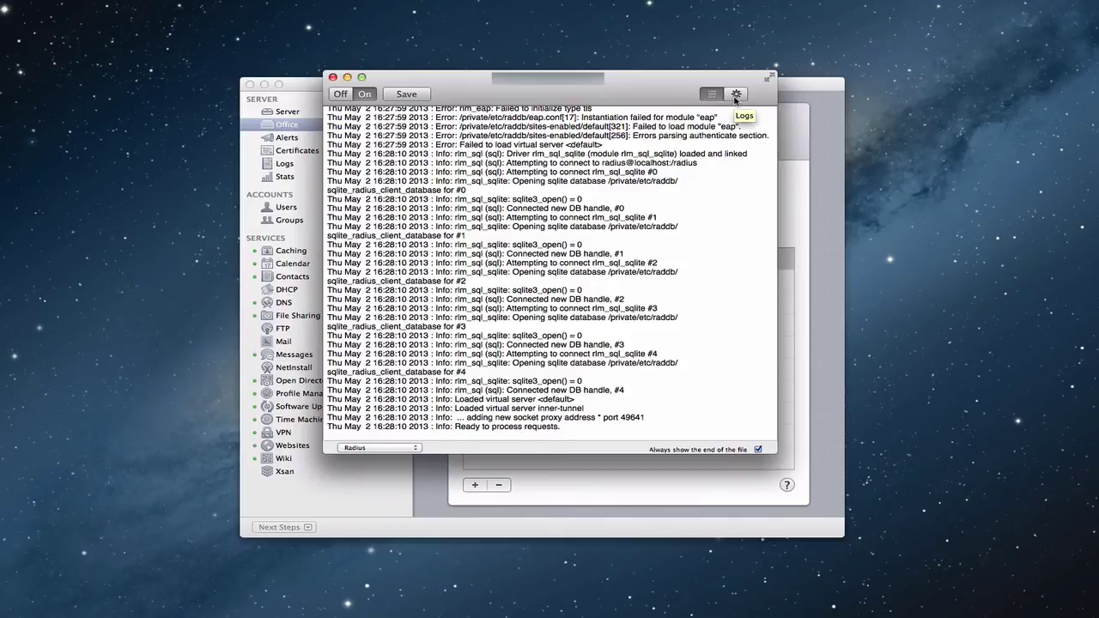
click(735, 96)
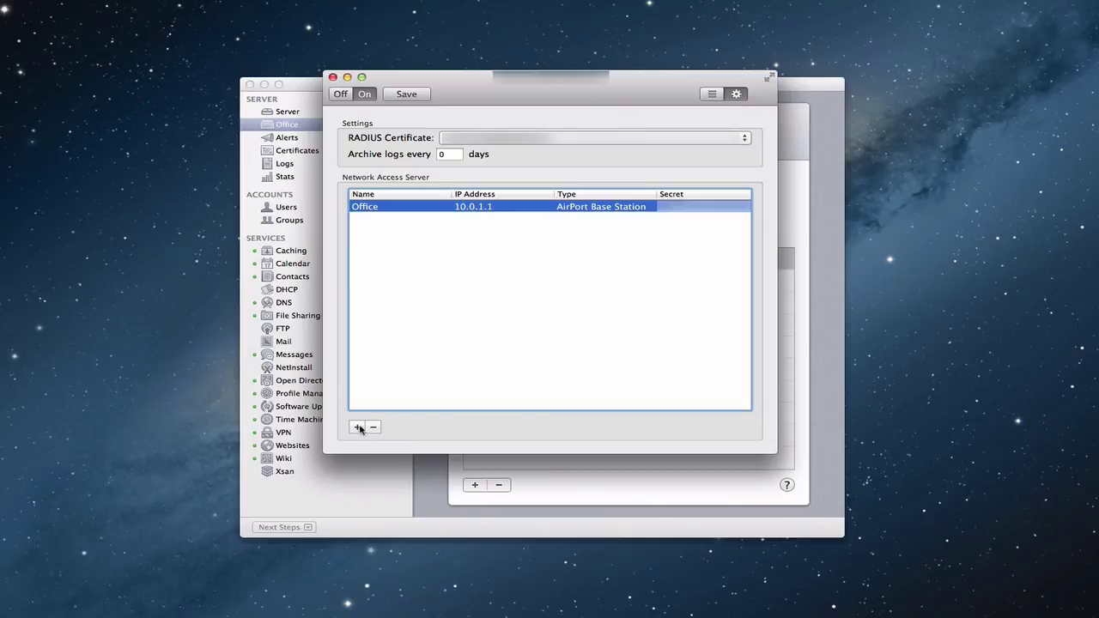
click(359, 428)
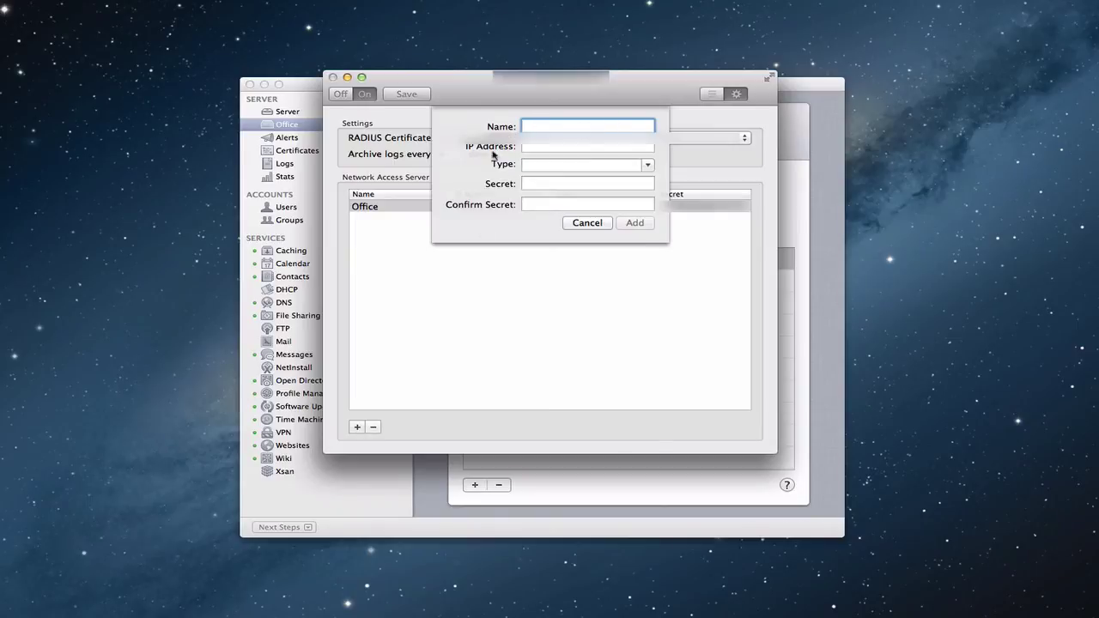
click(648, 165)
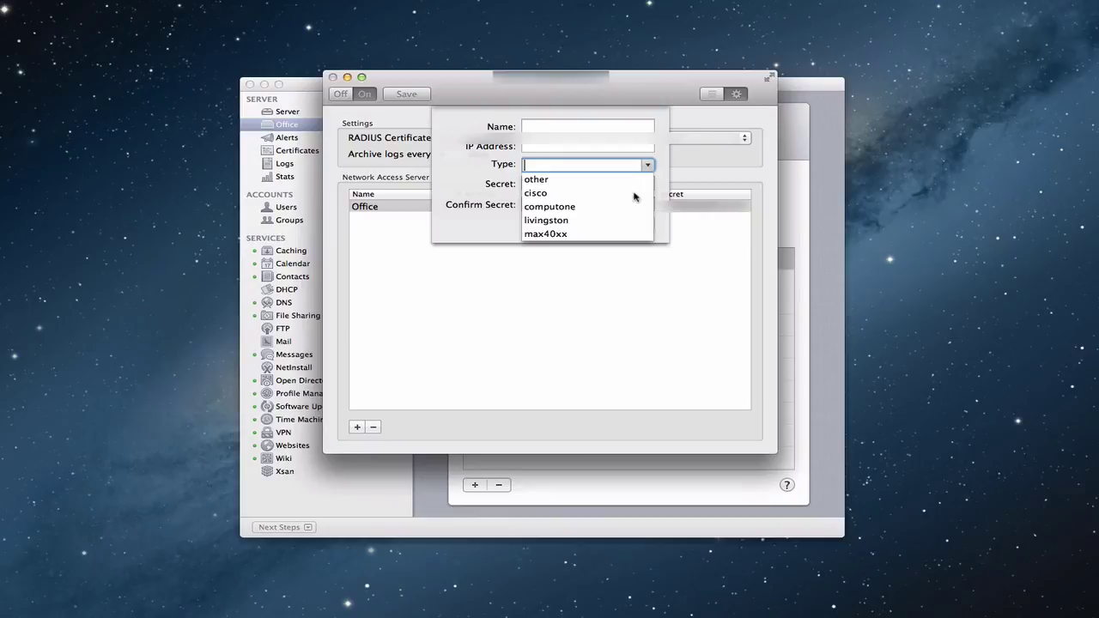
scroll(638, 193, up, 1)
scroll(637, 193, down, 5)
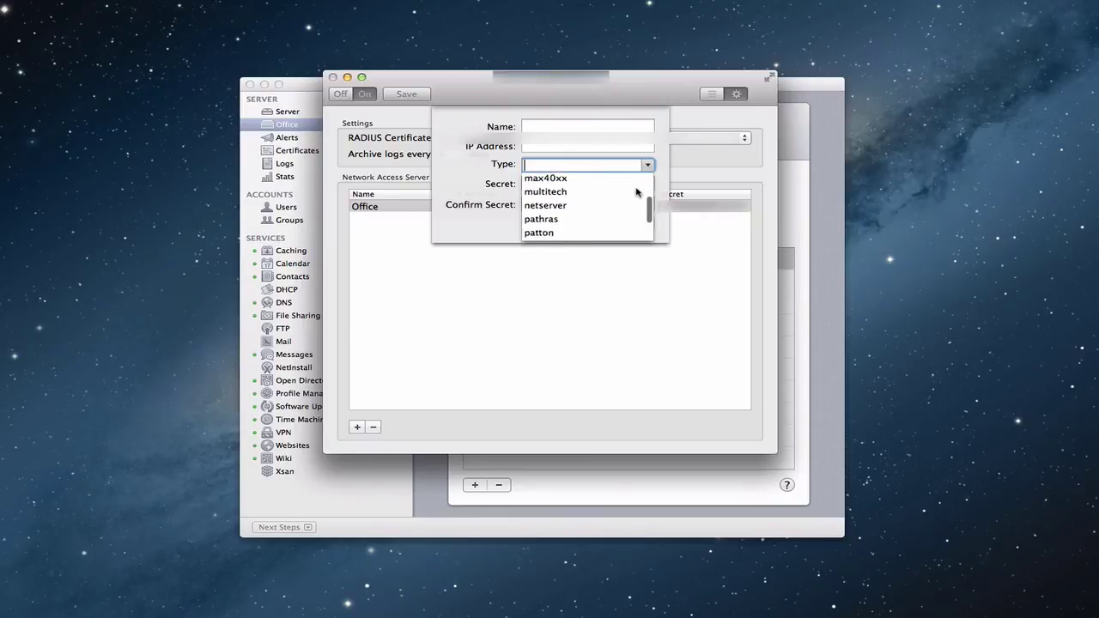
scroll(637, 192, up, 2)
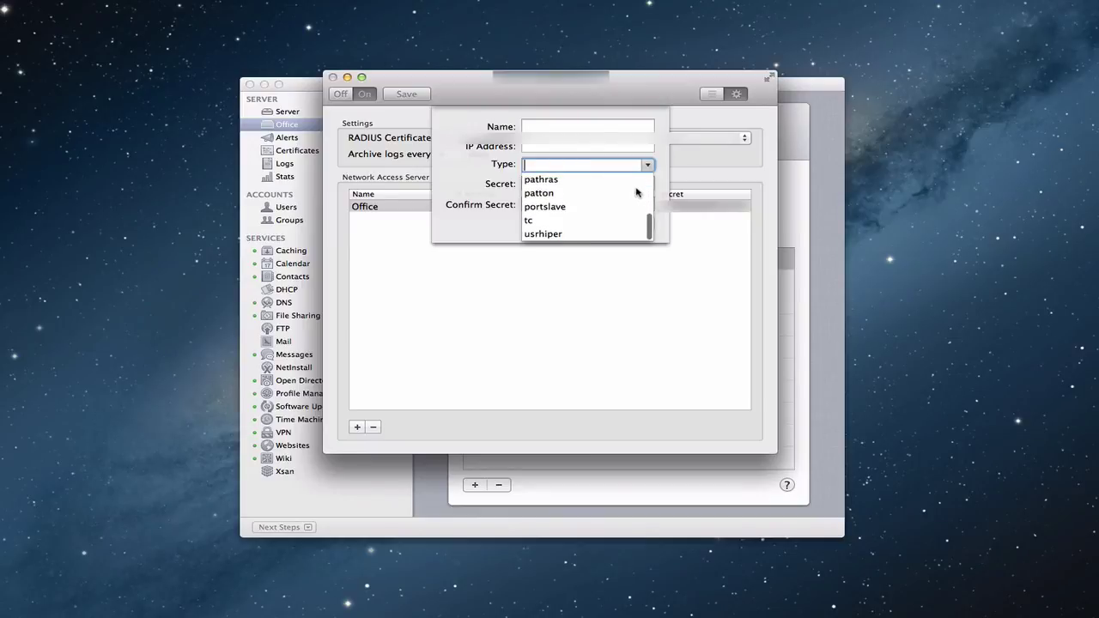
scroll(637, 192, up, 5)
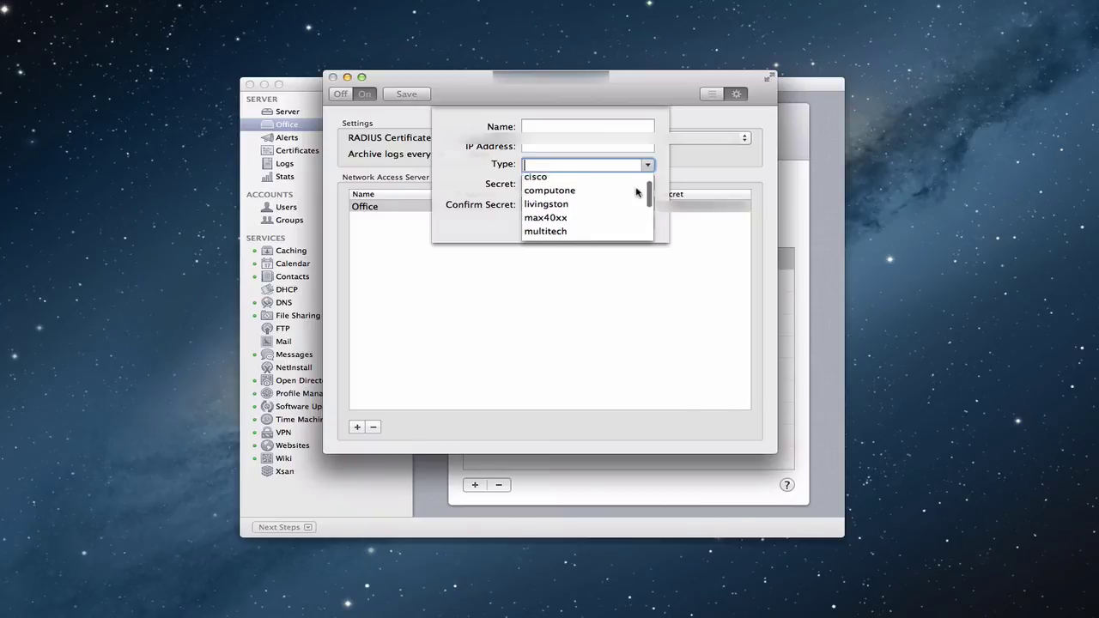
click(493, 234)
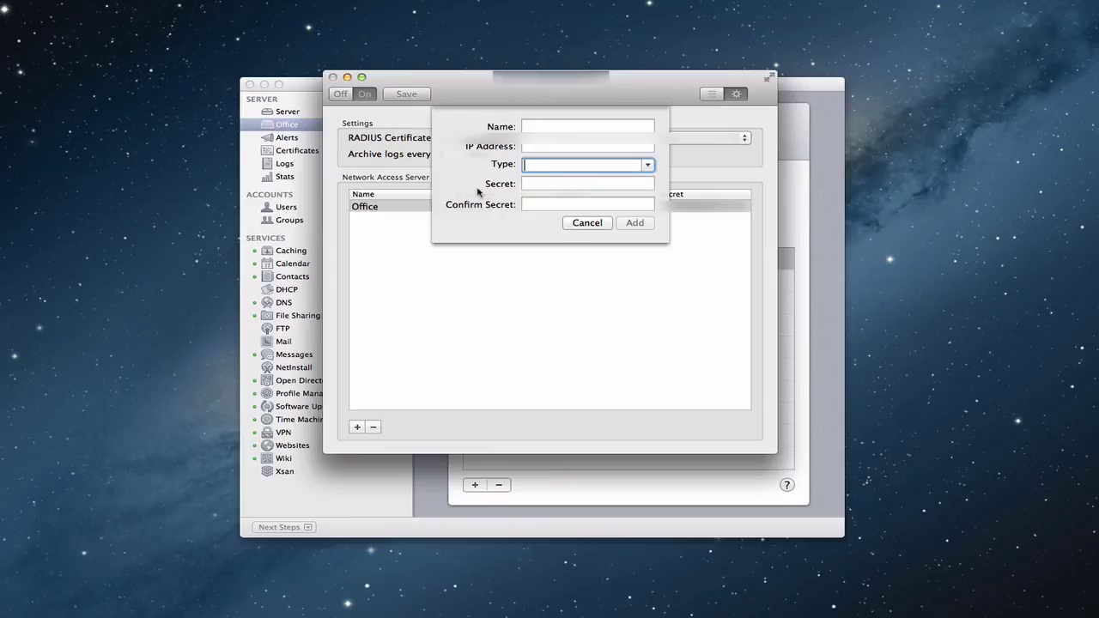
click(584, 224)
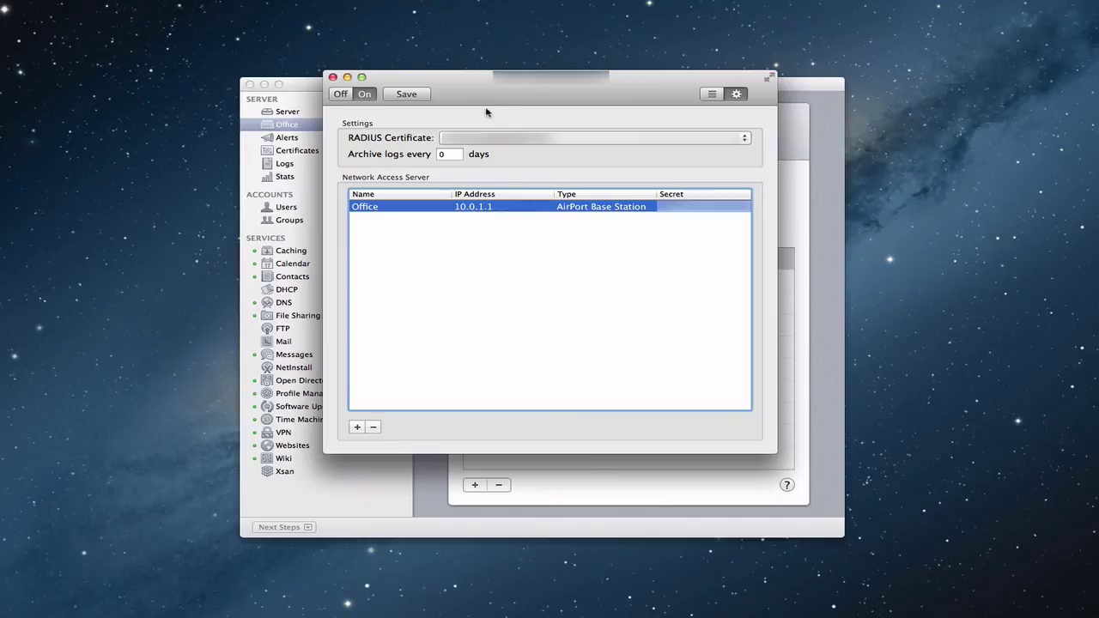